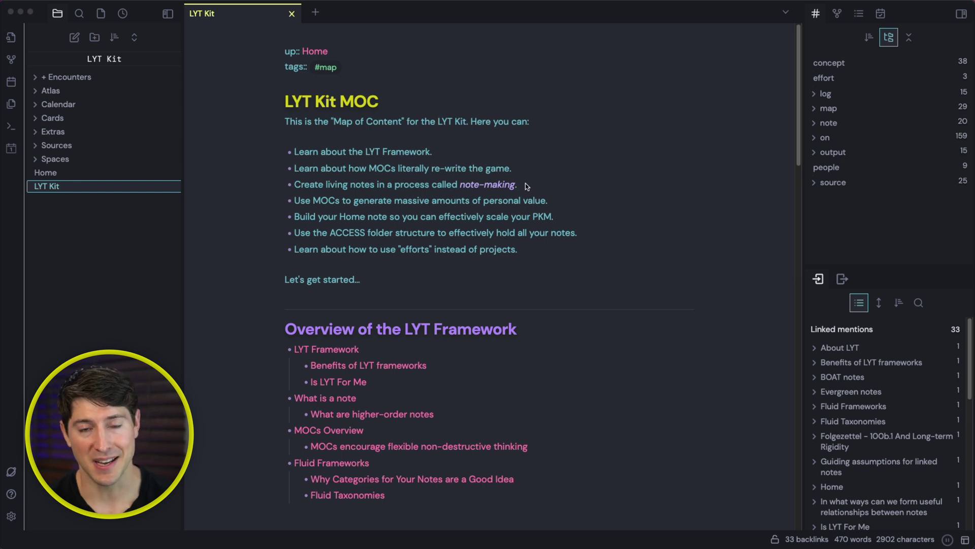
# Activate the Obsidian window and put the caret at the end of the LYT Kit MOC heading
pyautogui.click(372, 144)
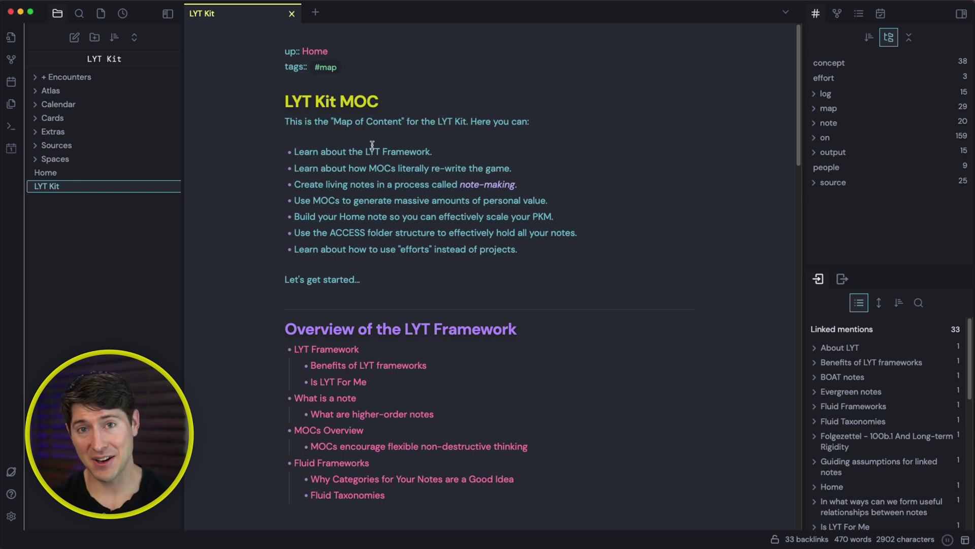
pyautogui.click(387, 104)
# On a new line under the heading, type [[note- and pick Note-takers to insert the link
pyautogui.press('Return')
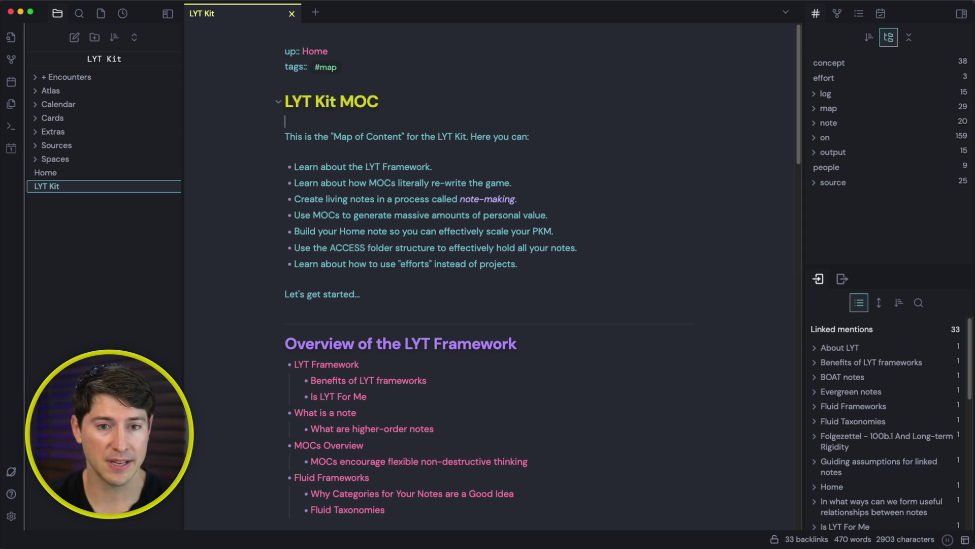
pyautogui.click(384, 105)
pyautogui.press('Return')
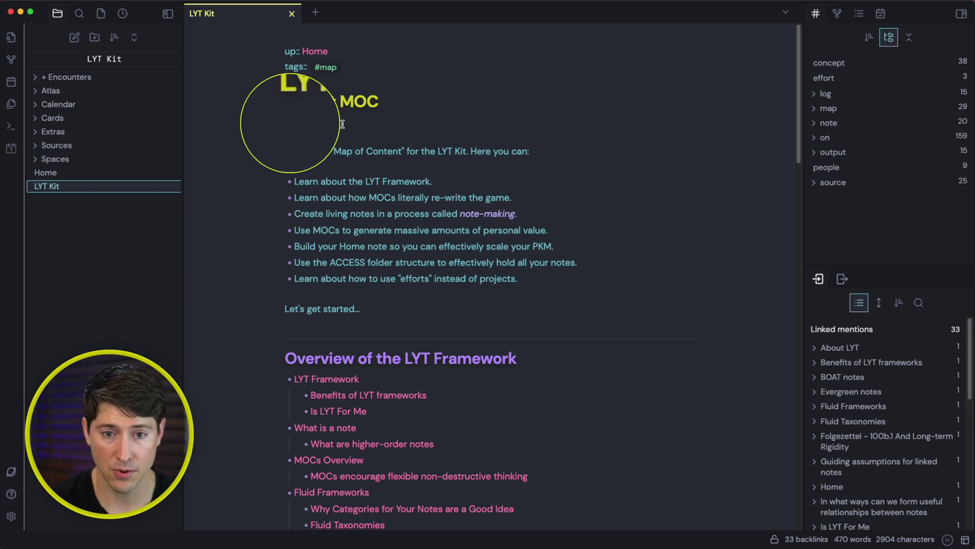
pyautogui.write('[[')
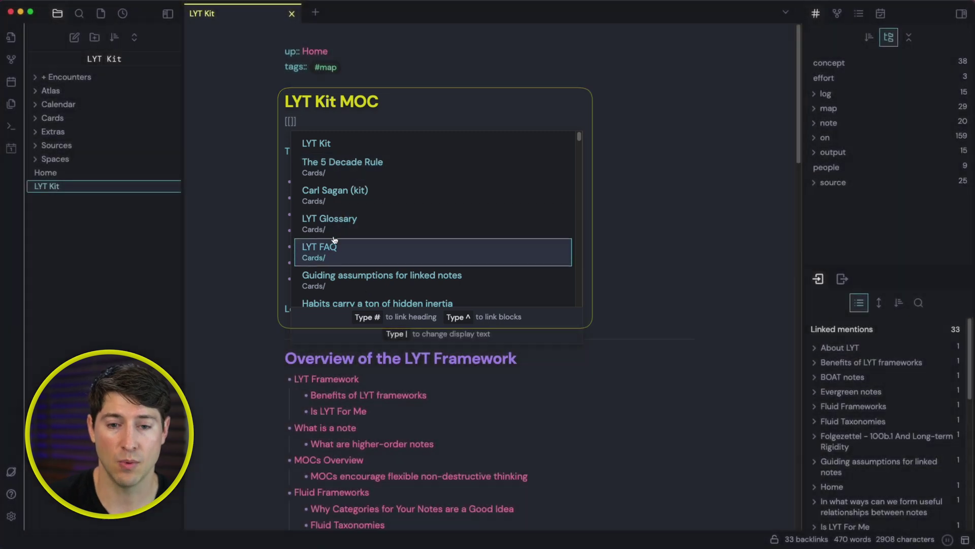
pyautogui.write('note-')
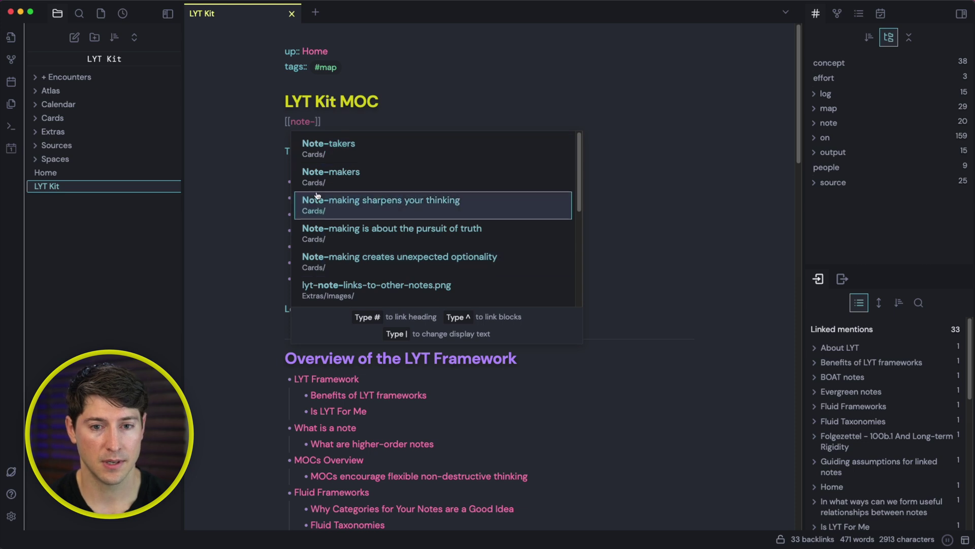
pyautogui.click(344, 150)
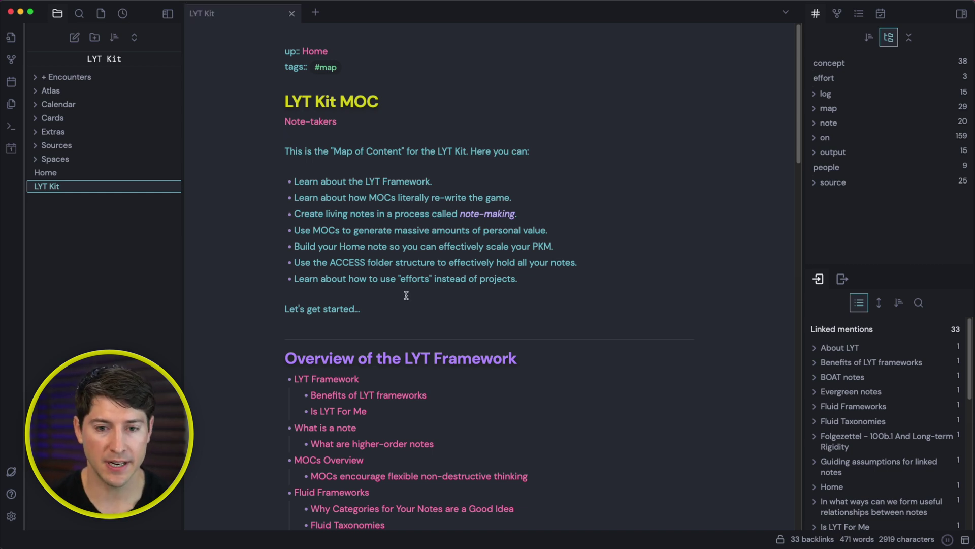
pyautogui.click(377, 119)
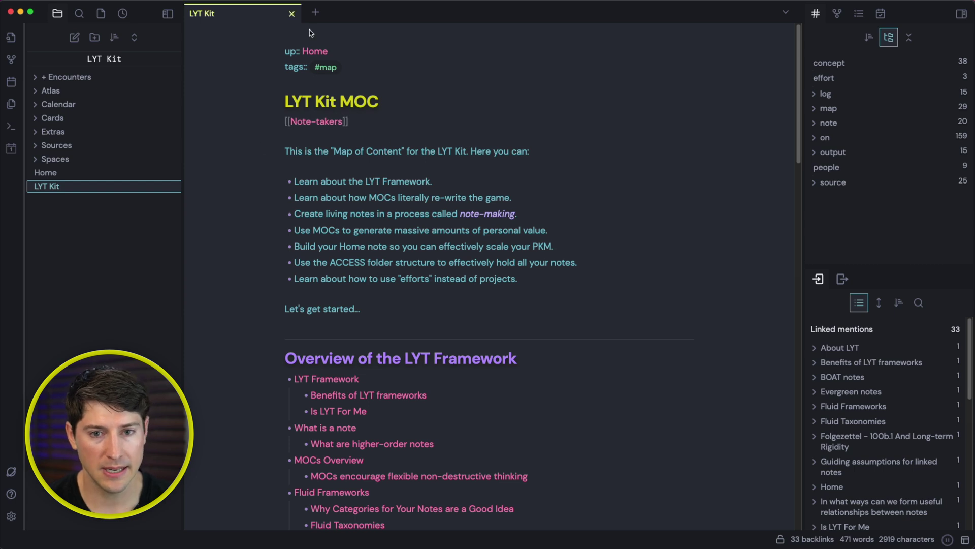
# Open Habits MOC from LYT Kit MOC and collapse its 'Navigate with your new MOC' callout
pyautogui.scroll(-5, 379, 253)
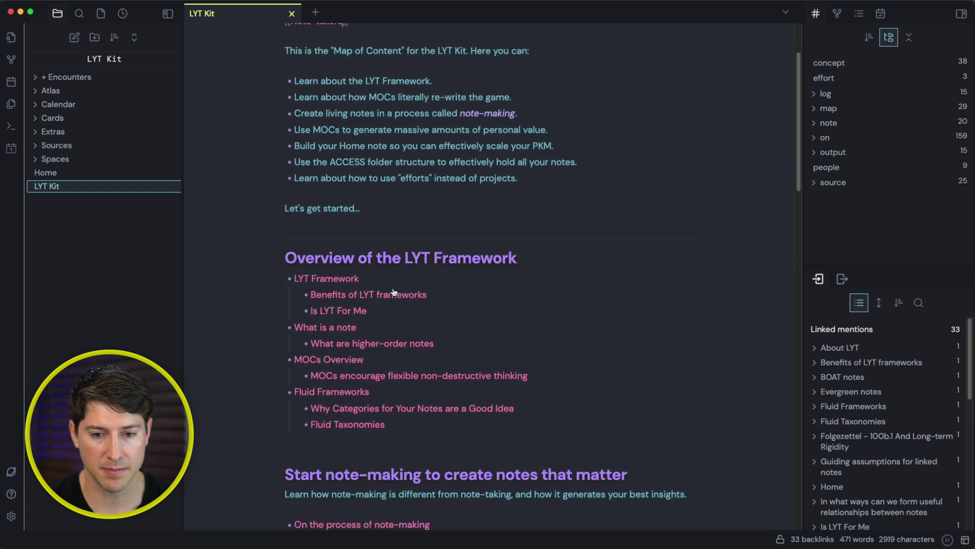
pyautogui.scroll(-7, 393, 293)
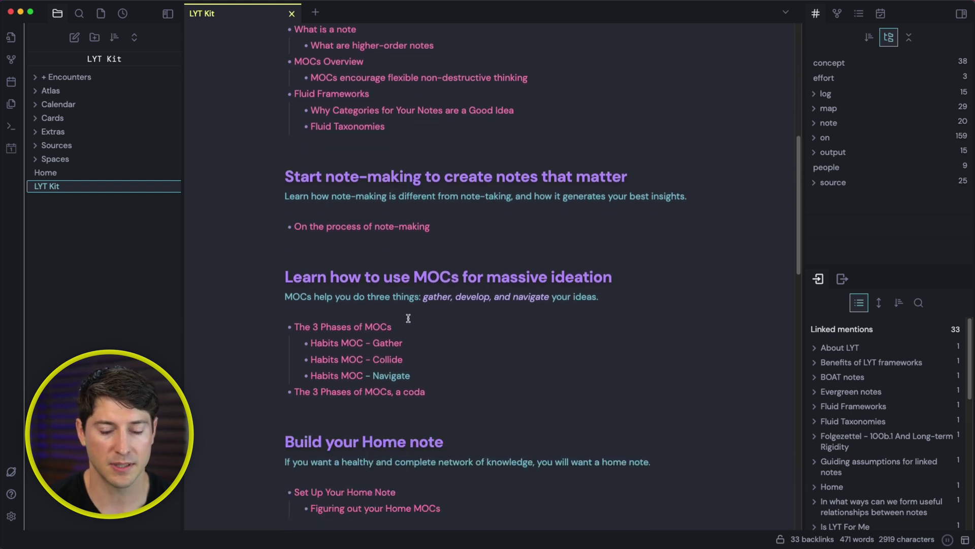
pyautogui.scroll(-2, 349, 288)
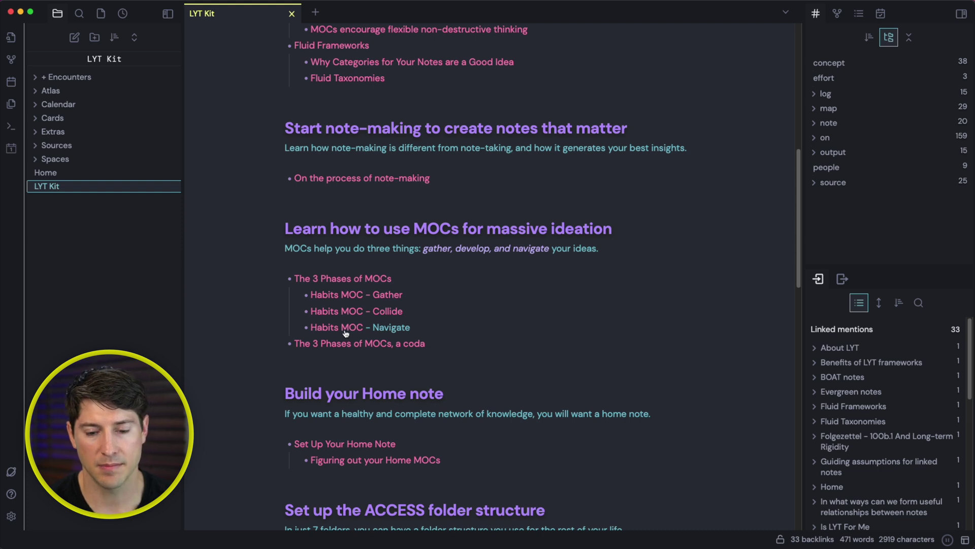
pyautogui.click(349, 329)
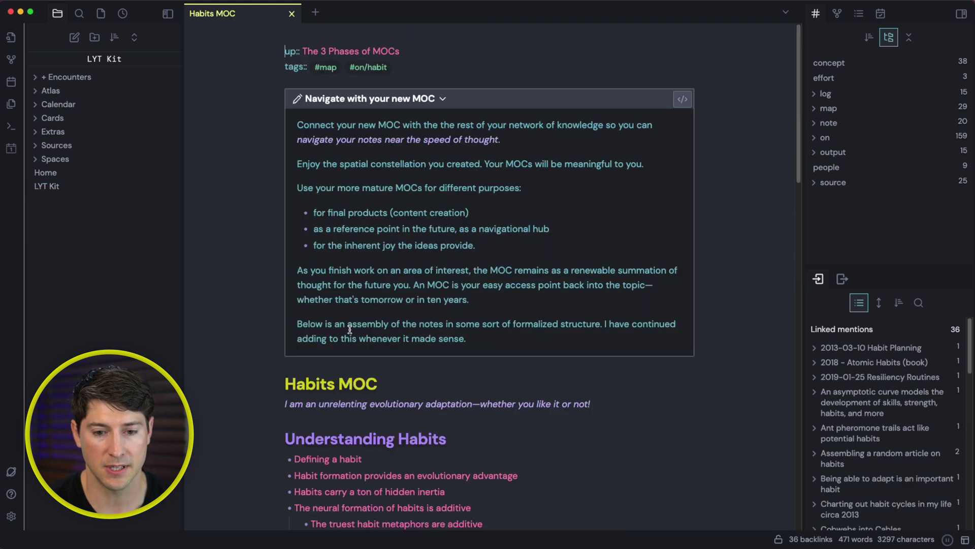
pyautogui.click(414, 102)
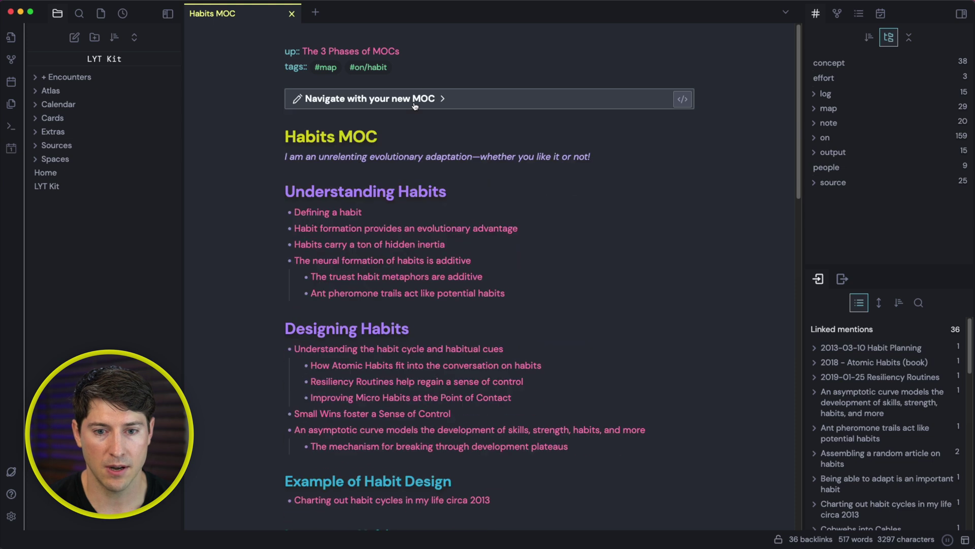
# Open Defining a habit from Habits MOC, then follow its link to Feedback Loop
pyautogui.click(348, 214)
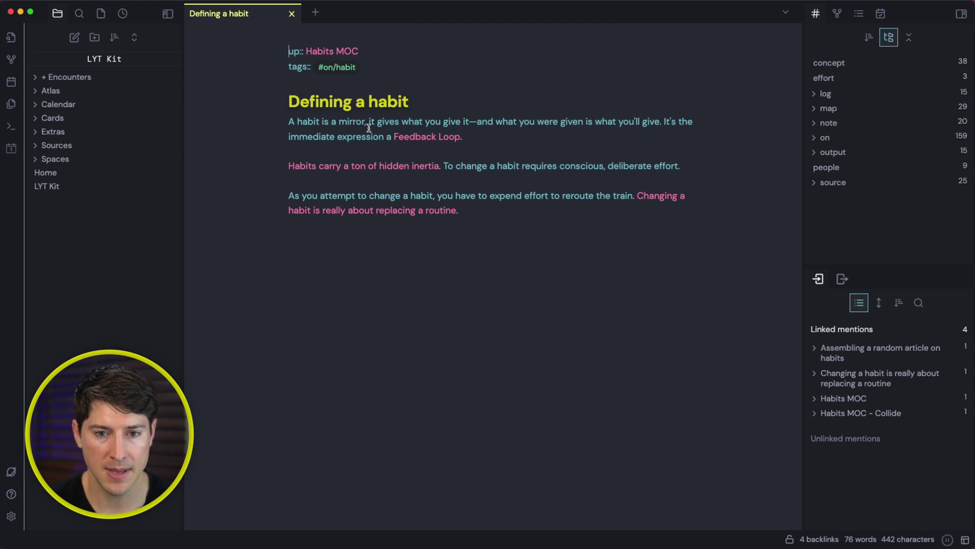
pyautogui.click(405, 140)
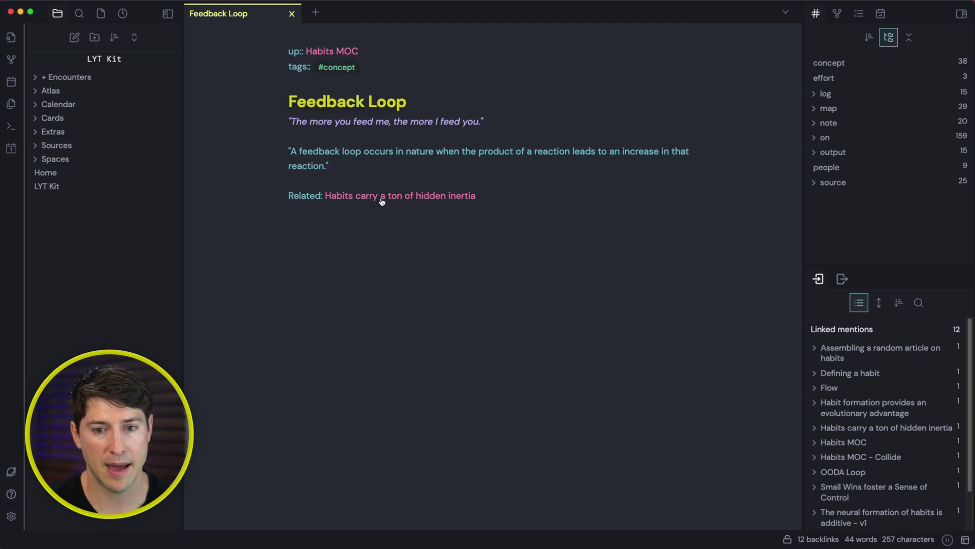
pyautogui.click(468, 198)
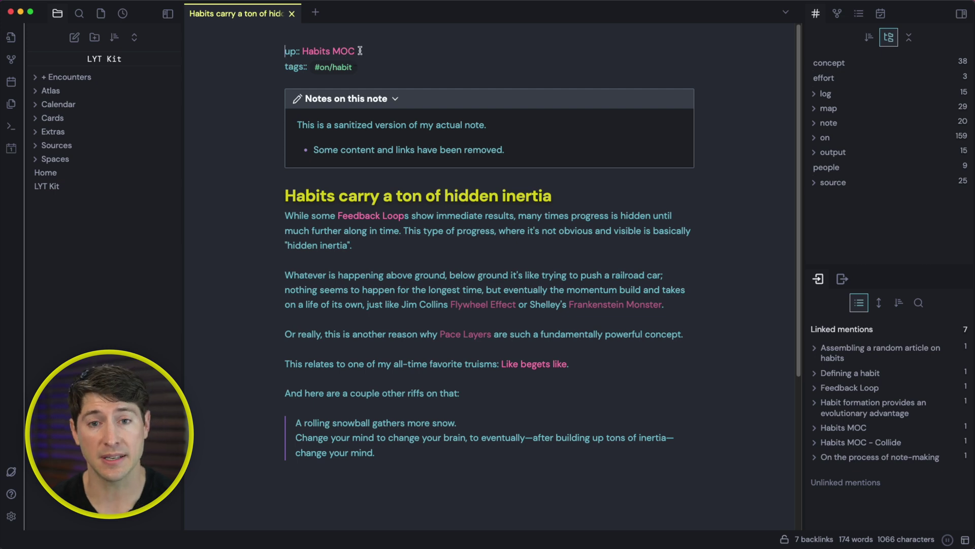
pyautogui.click(377, 55)
pyautogui.click(422, 61)
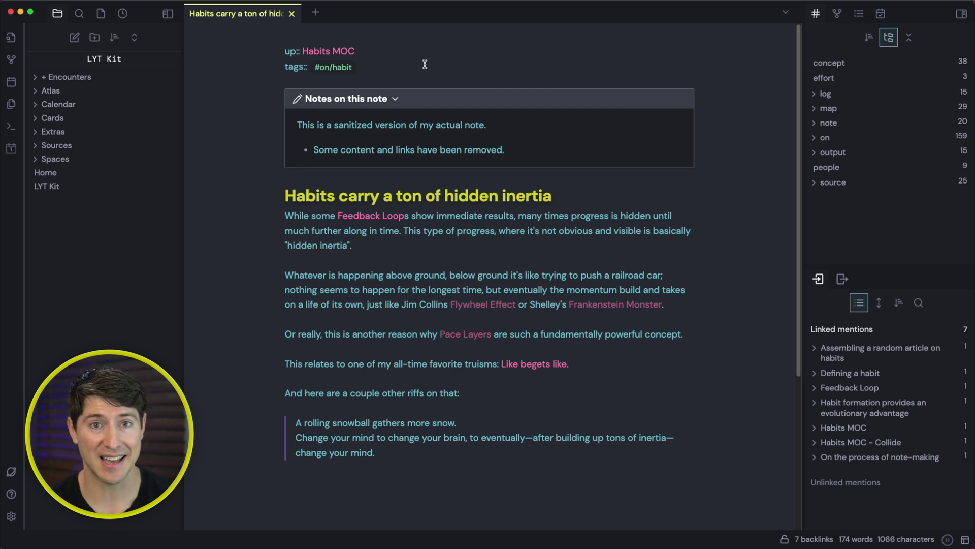
pyautogui.press('Up')
pyautogui.press('super+Left')
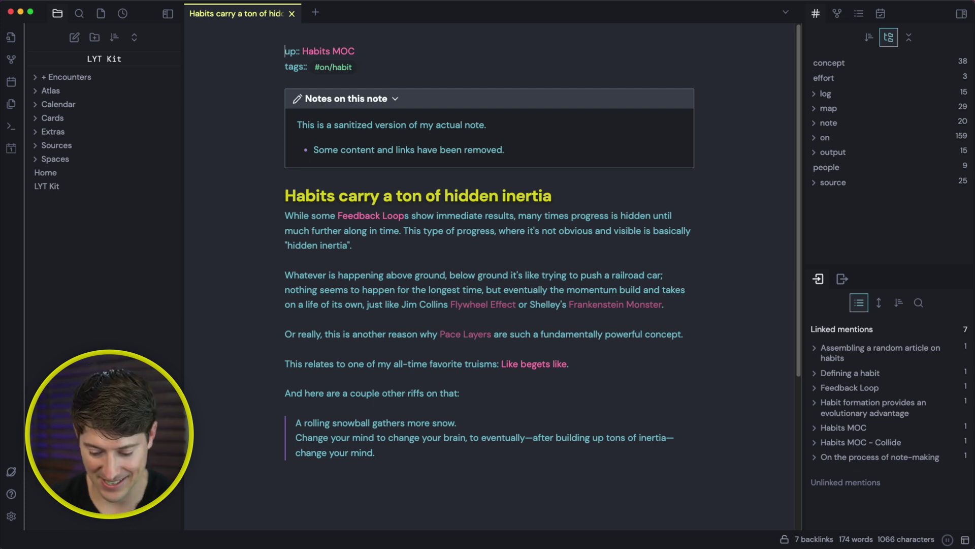
pyautogui.press('Return')
pyautogui.press('Return')
pyautogui.press('Up')
pyautogui.write('X::')
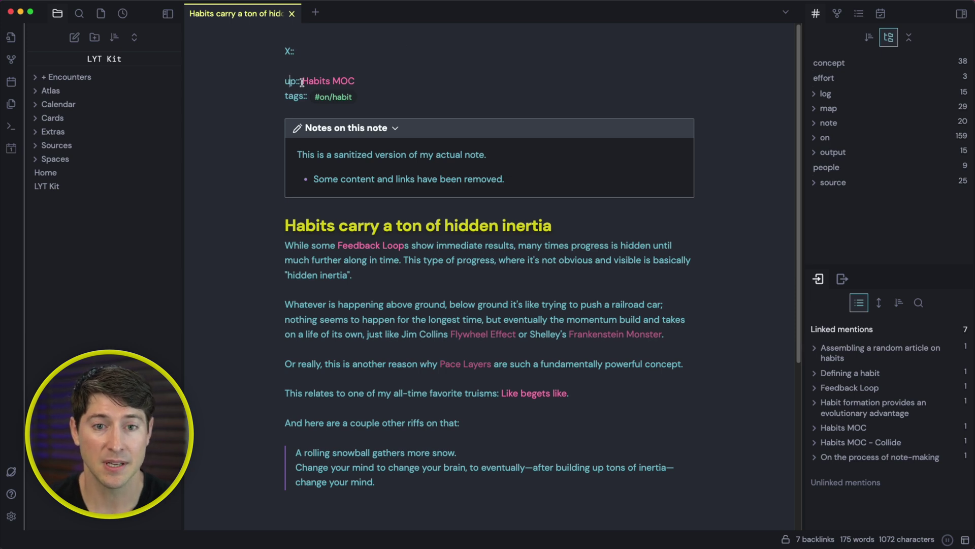
pyautogui.moveTo(295, 50); pyautogui.dragTo(281, 52)
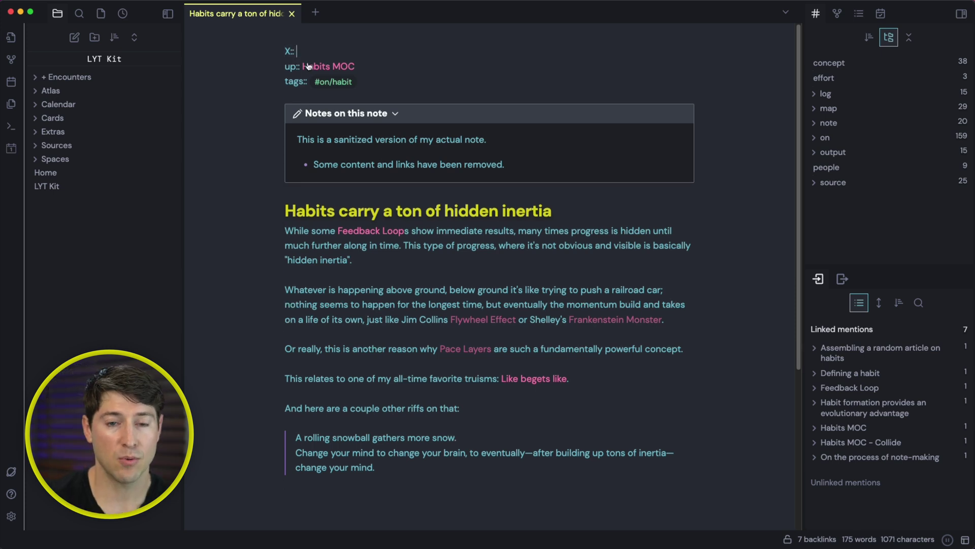
pyautogui.moveTo(309, 48); pyautogui.dragTo(285, 51)
pyautogui.press('BackSpace')
pyautogui.press('Delete')
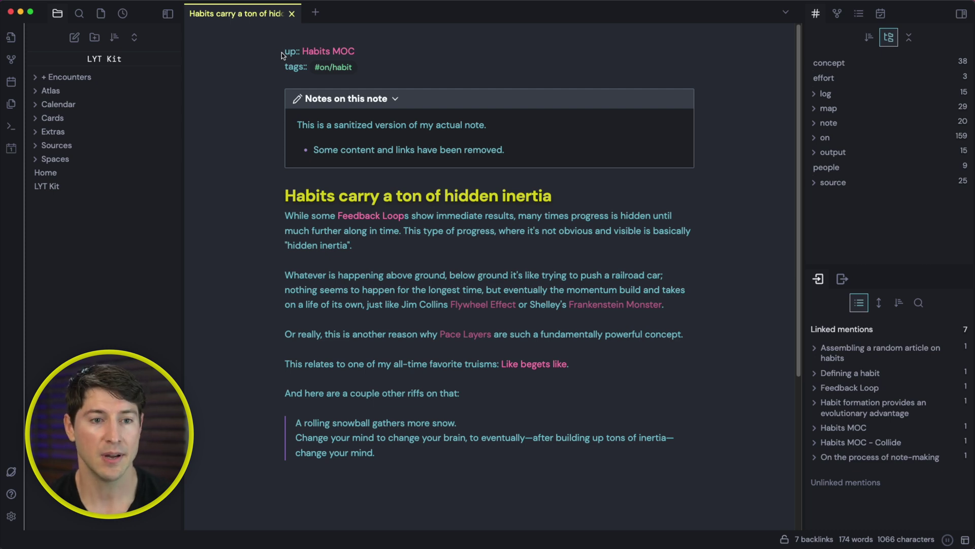
# Search the vault for X::, open Note-takers from the results, and bring its tab forward
pyautogui.click(80, 14)
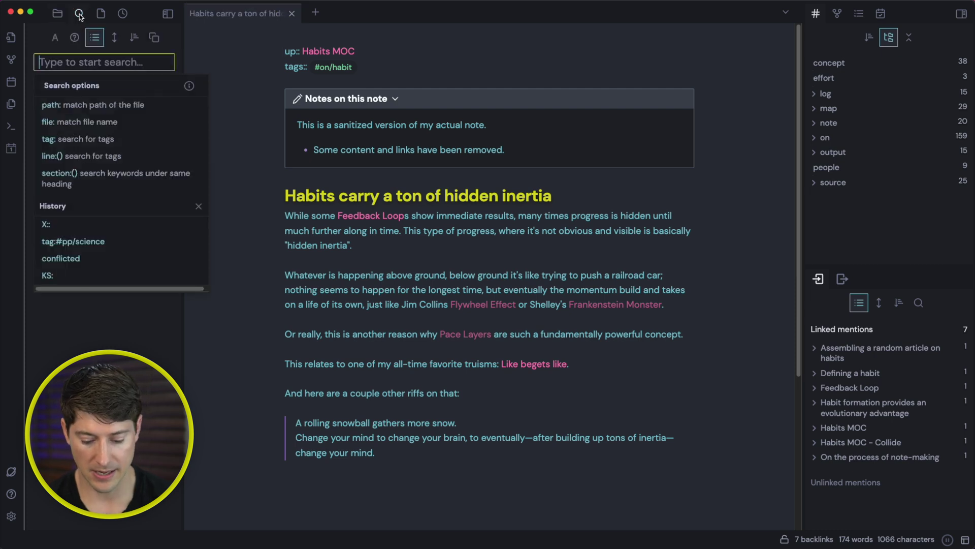
pyautogui.write('X::')
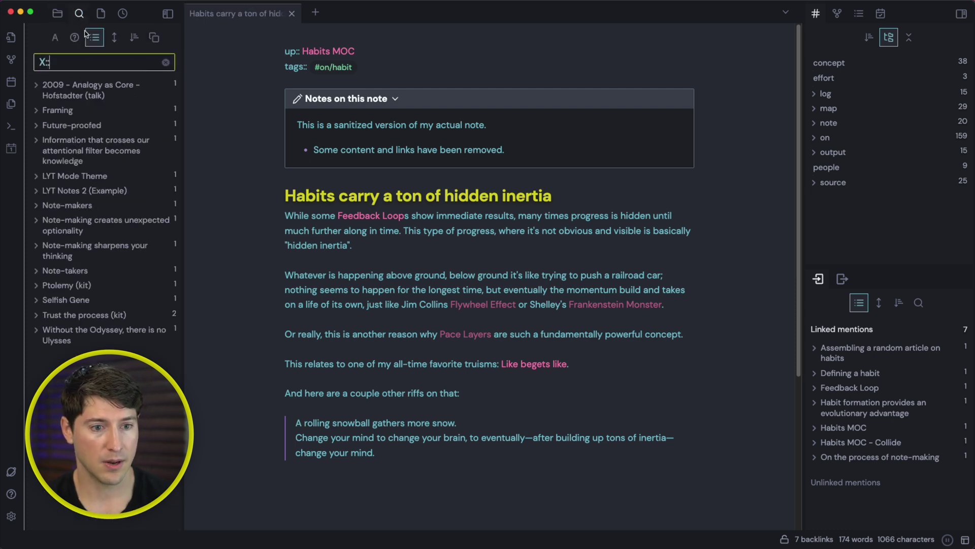
pyautogui.click(74, 272)
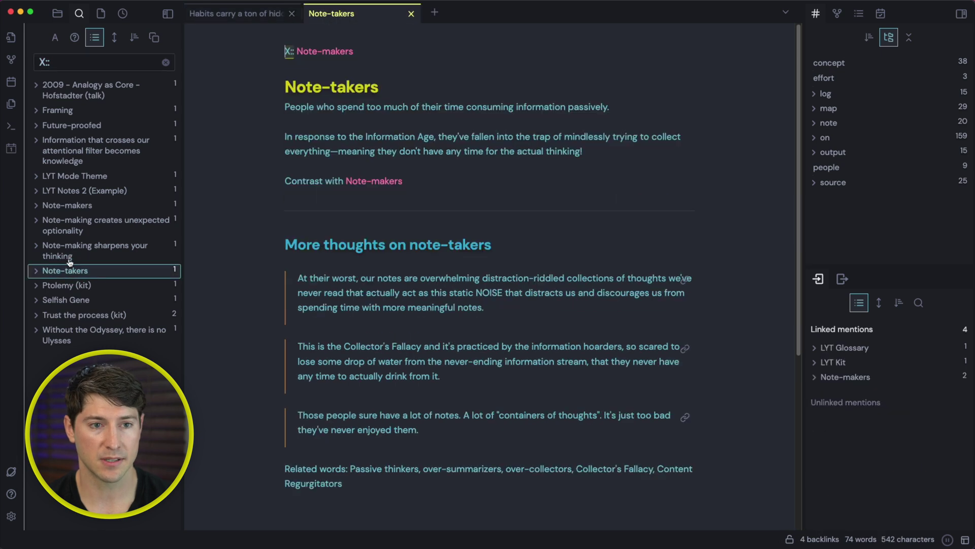
pyautogui.click(57, 13)
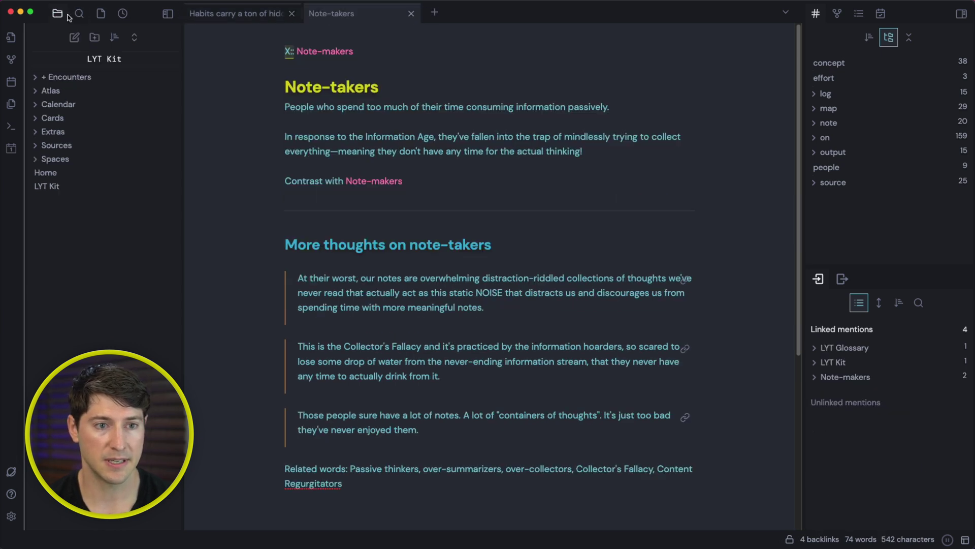
pyautogui.click(368, 13)
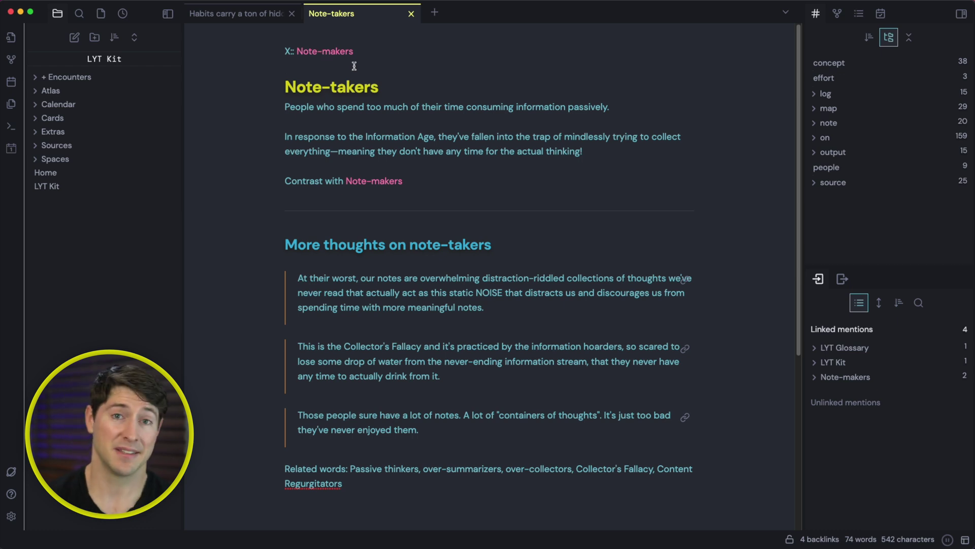
pyautogui.click(278, 53)
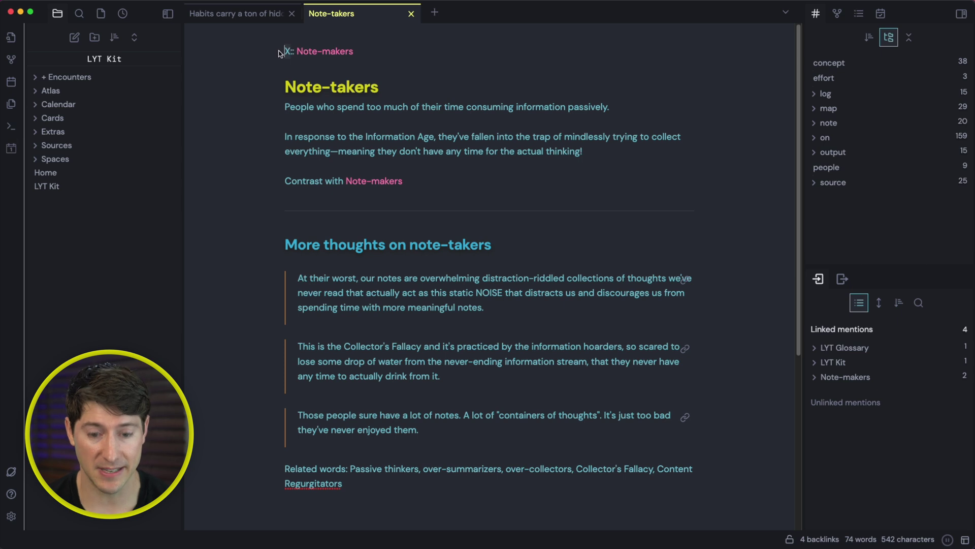
pyautogui.write('up')
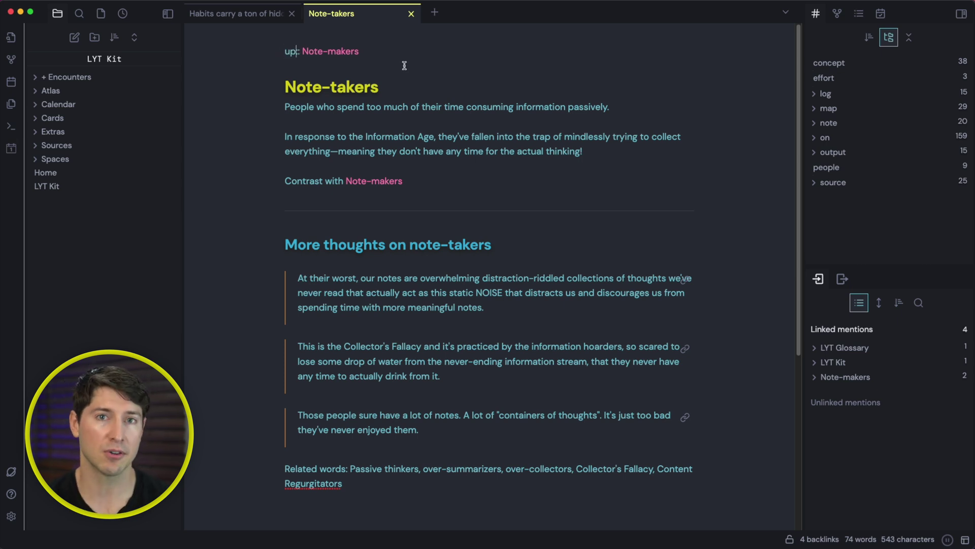
pyautogui.press('super+z')
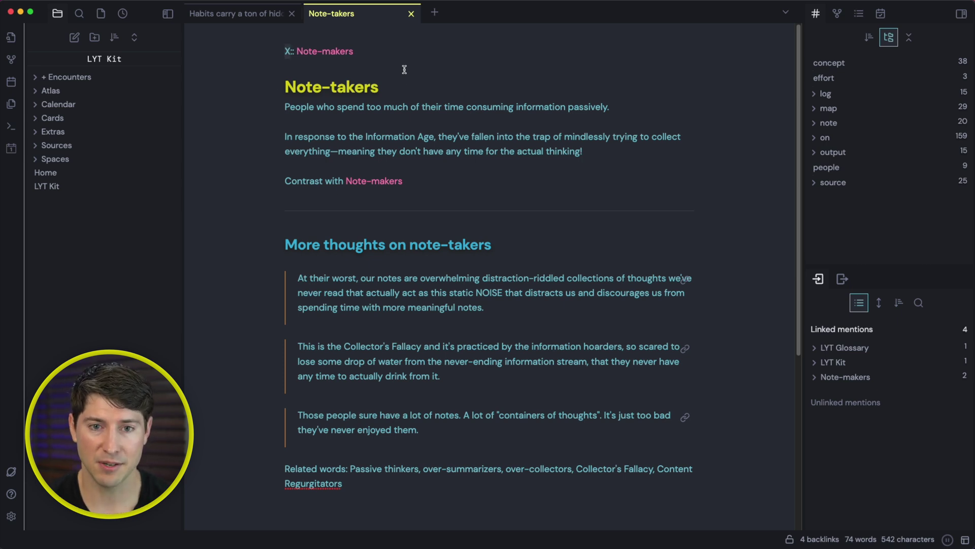
pyautogui.click(402, 86)
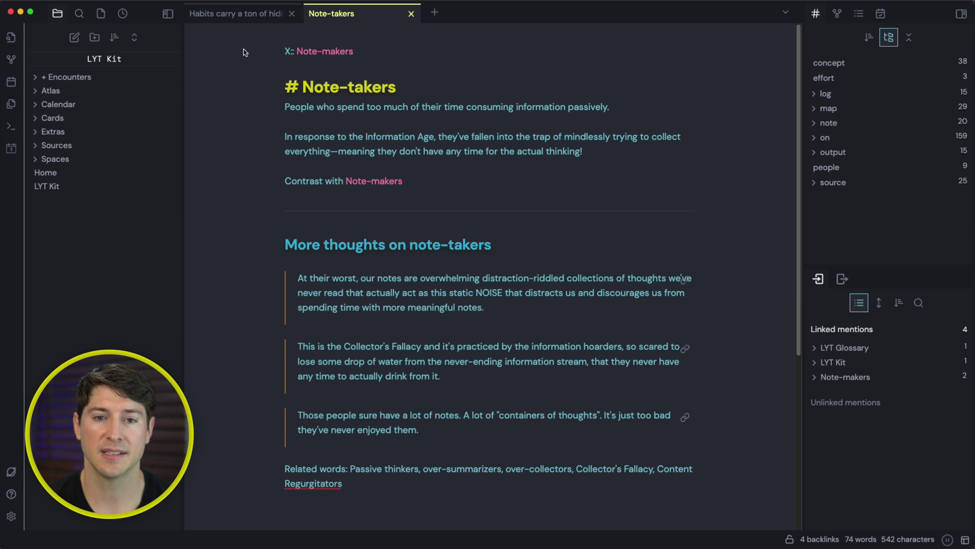
pyautogui.click(368, 127)
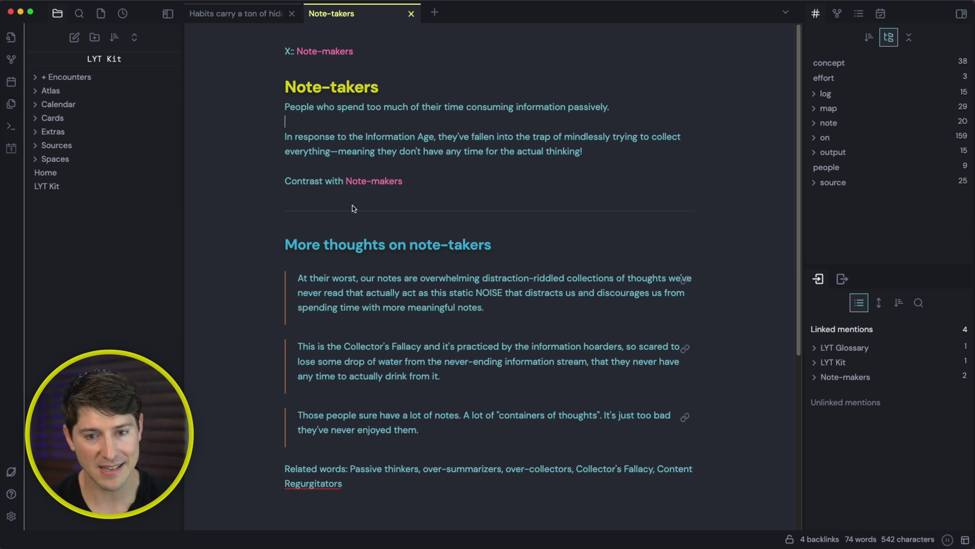
# Open Note-makers, select the words 'thinking time in an active', then close its tab
pyautogui.click(339, 53)
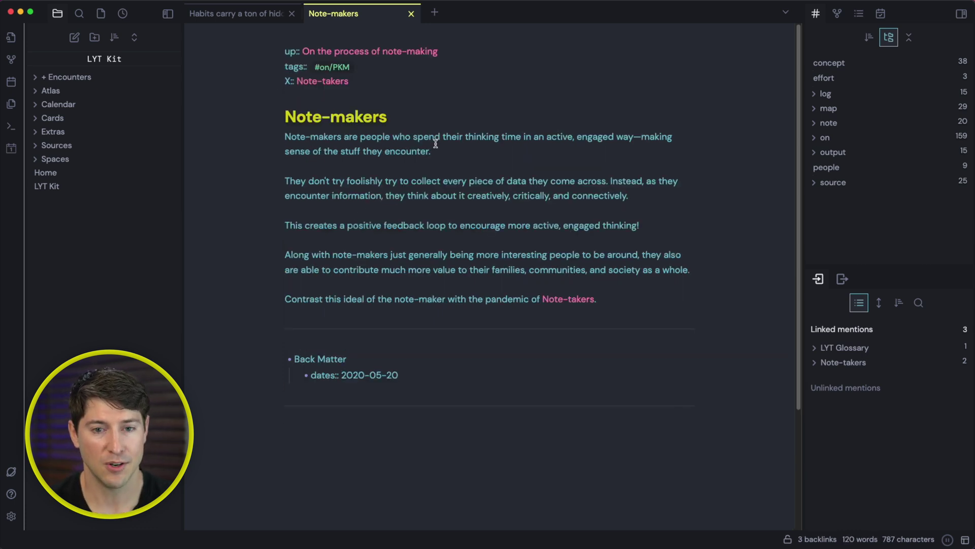
pyautogui.click(478, 134)
pyautogui.moveTo(478, 135); pyautogui.dragTo(563, 137)
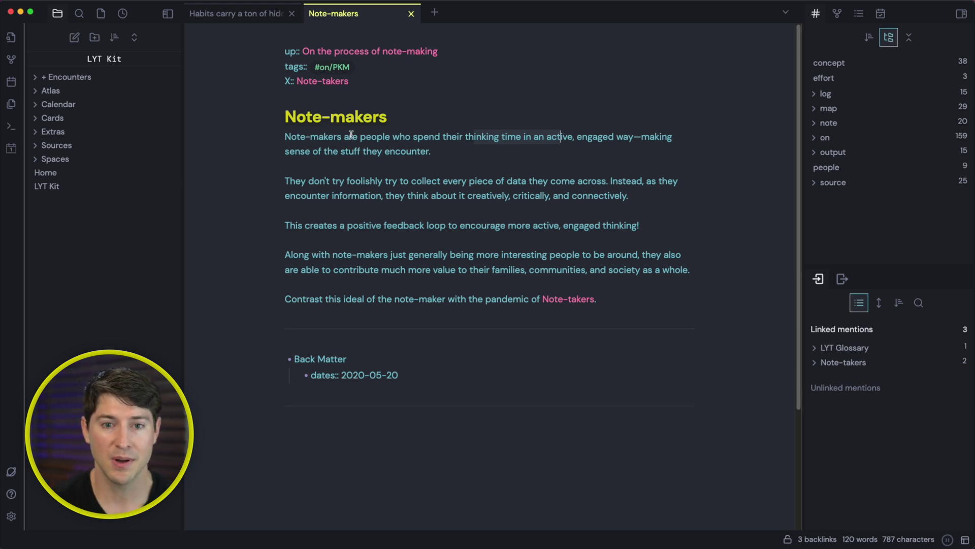
pyautogui.click(411, 13)
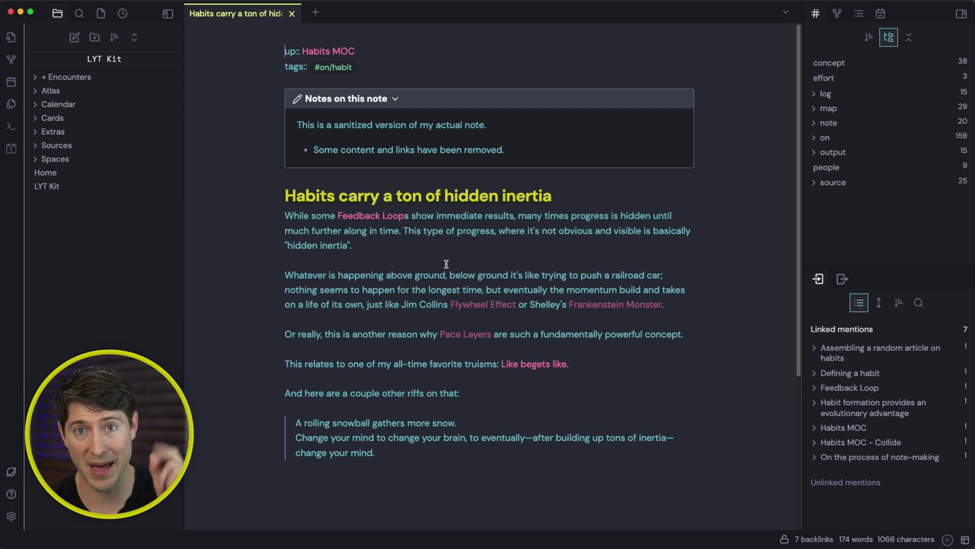
# Follow the up:: link to Habits MOC and collapse its 'Navigate with your new MOC' callout
pyautogui.click(379, 50)
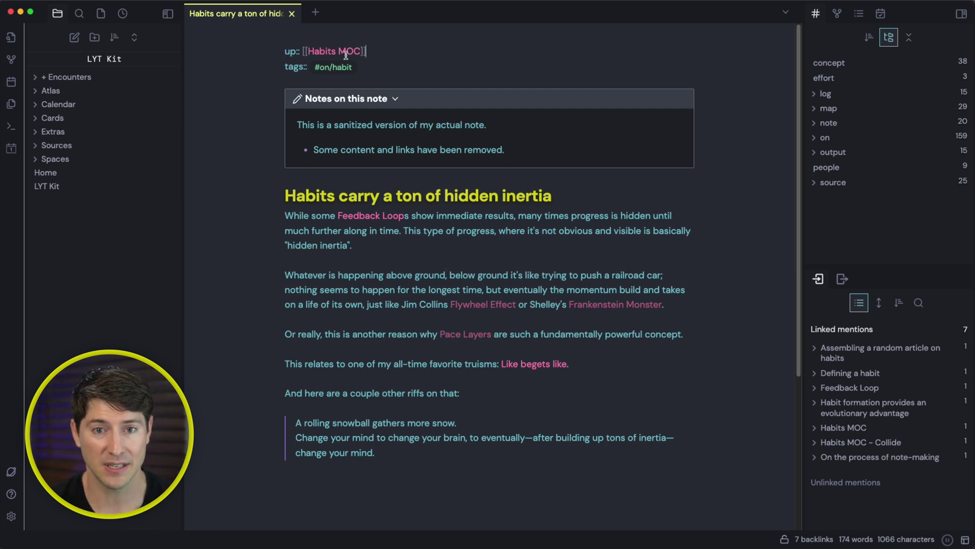
pyautogui.keyDown('super'); pyautogui.click(319, 53); pyautogui.keyUp('super')
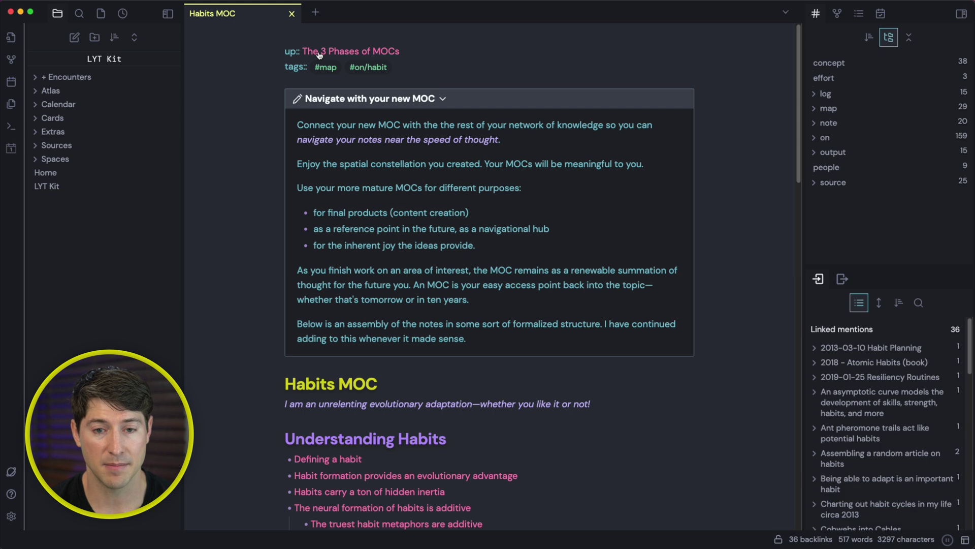
pyautogui.scroll(-3, 361, 244)
pyautogui.scroll(3, 381, 177)
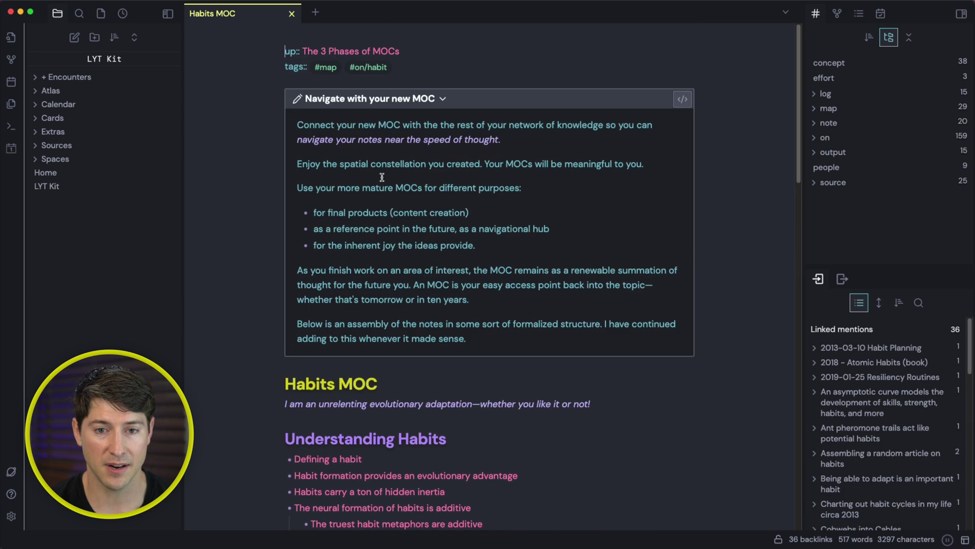
pyautogui.click(420, 99)
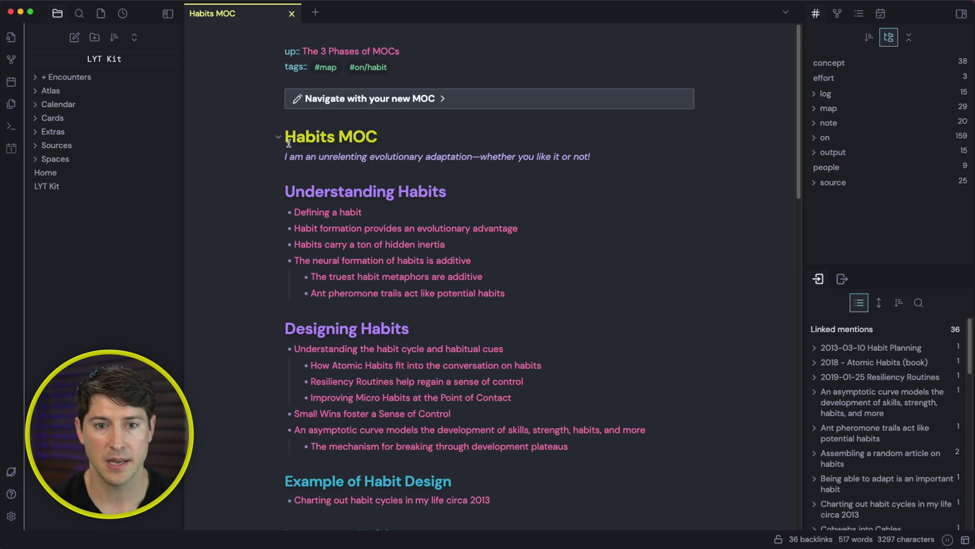
# Climb the up:: links through The 3 Phases of MOCs, MOCs Overview and LYT Kit to Home
pyautogui.click(340, 52)
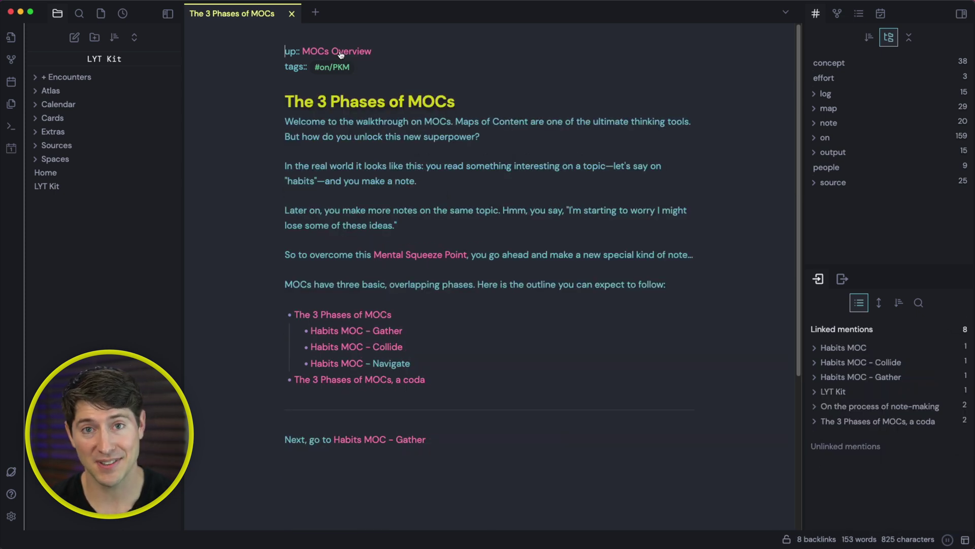
pyautogui.click(339, 53)
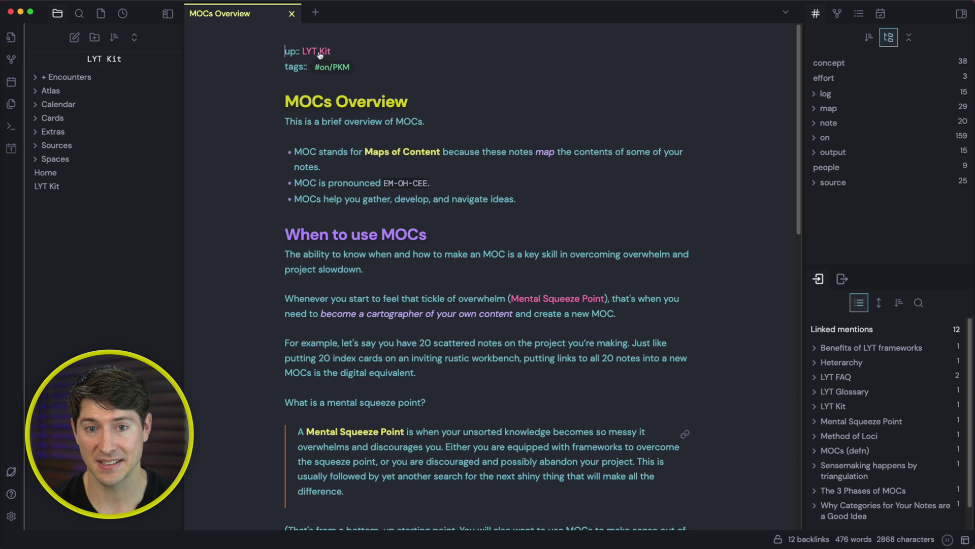
pyautogui.click(320, 52)
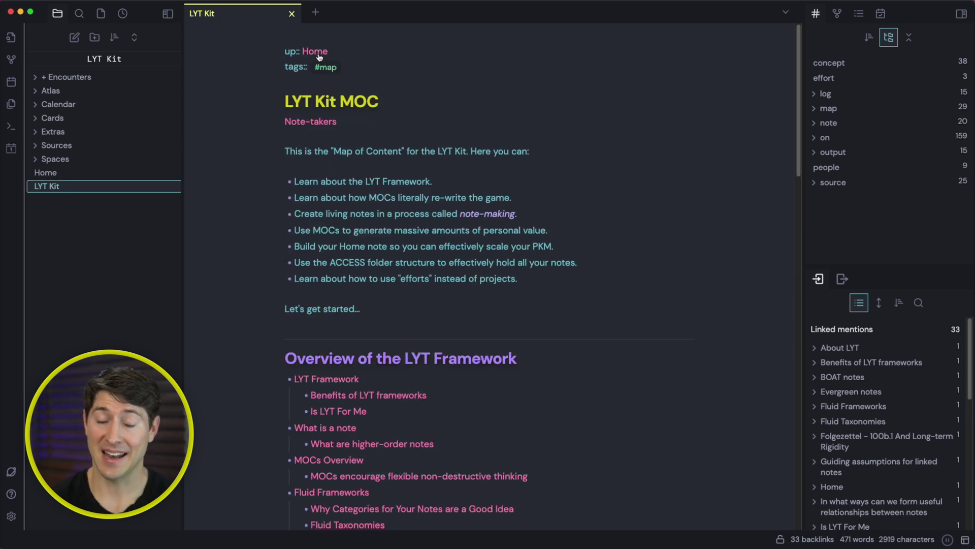
pyautogui.click(319, 53)
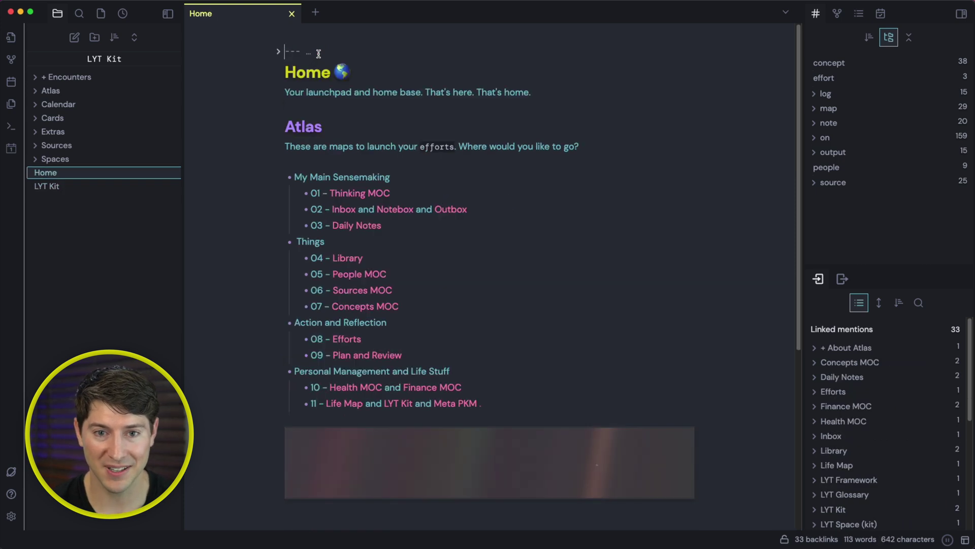